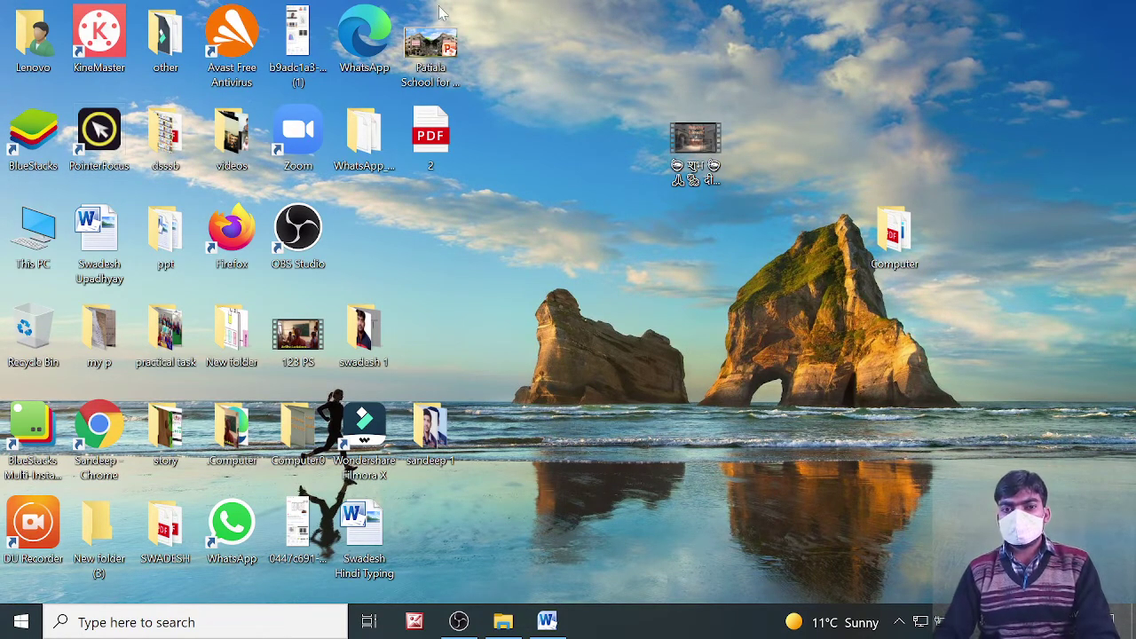
# - Move PDF file 2 to the middle of the desktop and open the Computer folder
pyautogui.moveTo(431, 133); pyautogui.dragTo(621, 311)
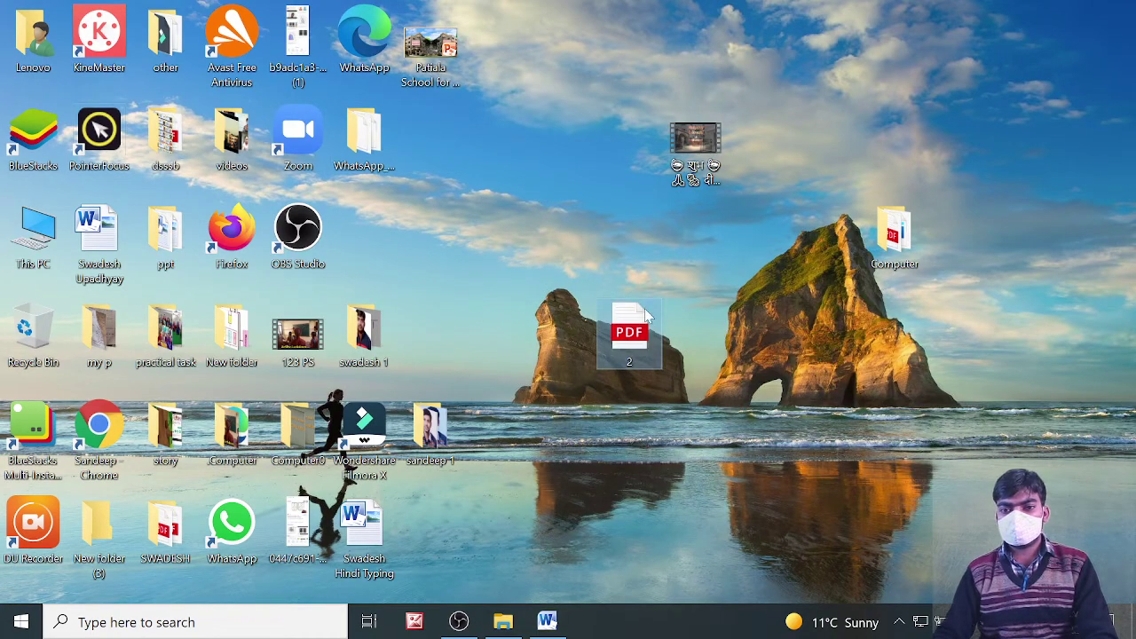
pyautogui.doubleClick(893, 232)
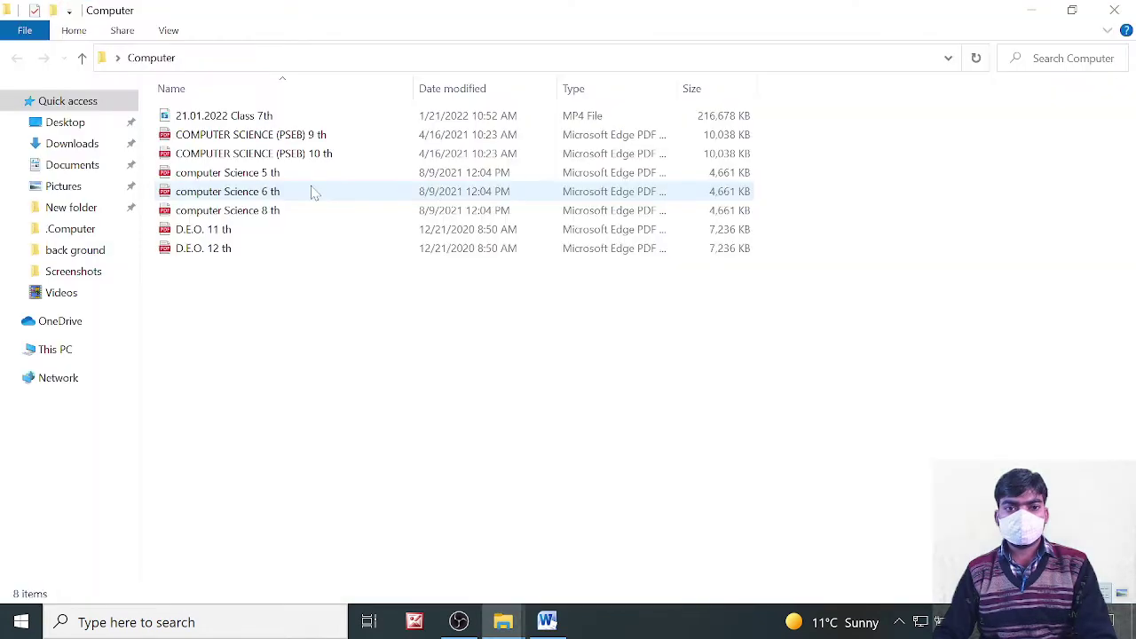
# - Open the D.E.O. 12 th PDF to view its cover page, and minimize it
pyautogui.click(256, 158)
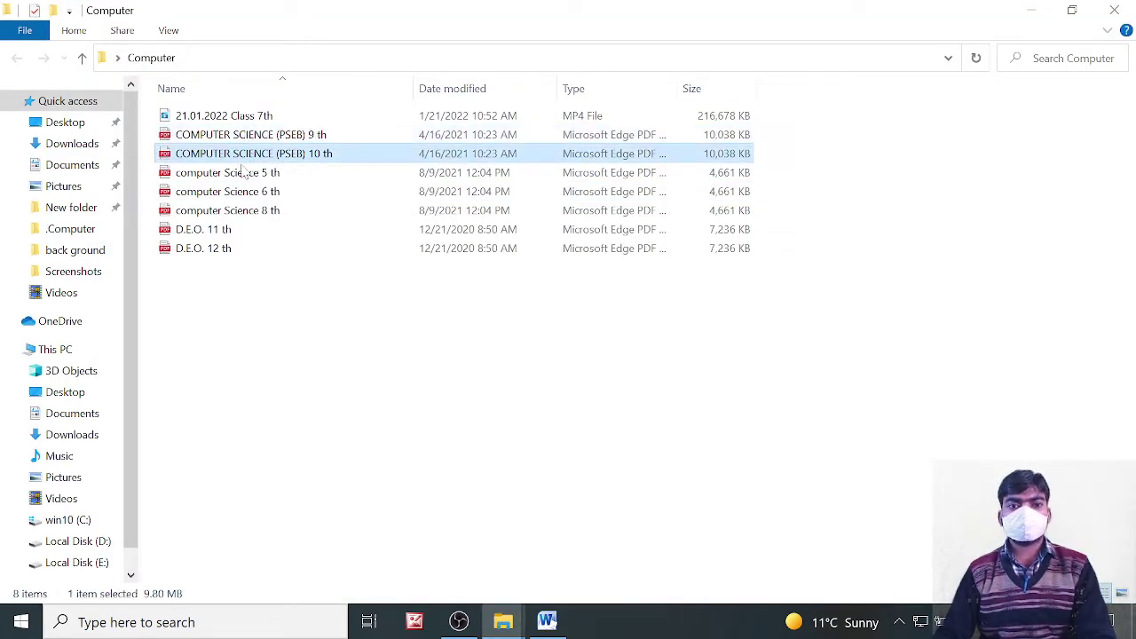
pyautogui.click(190, 230)
pyautogui.click(204, 253)
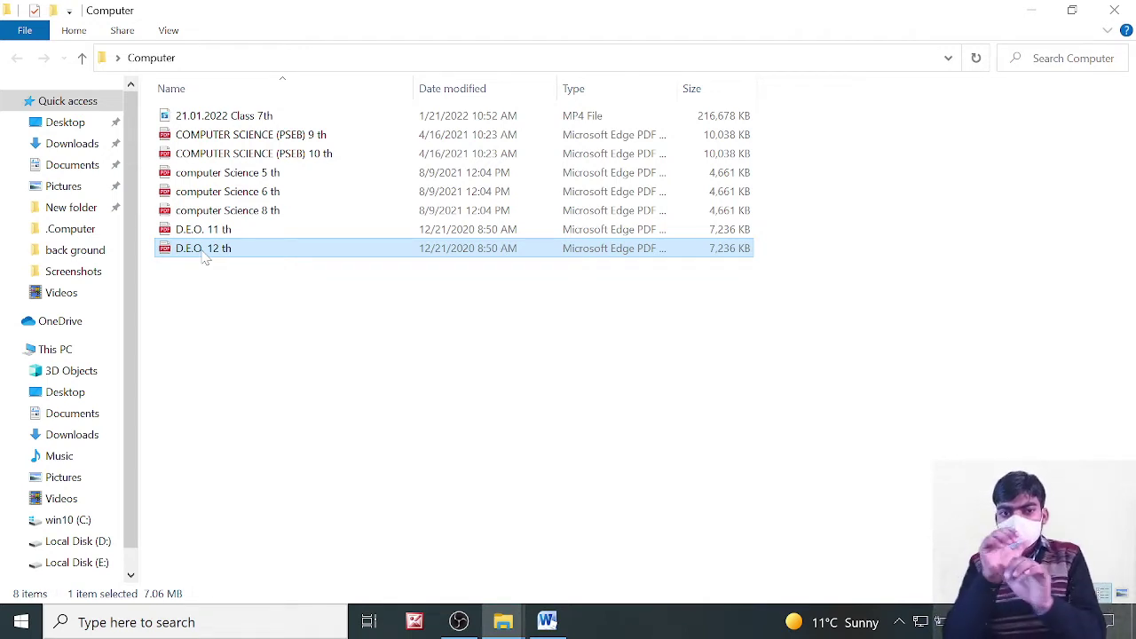
pyautogui.doubleClick(293, 252)
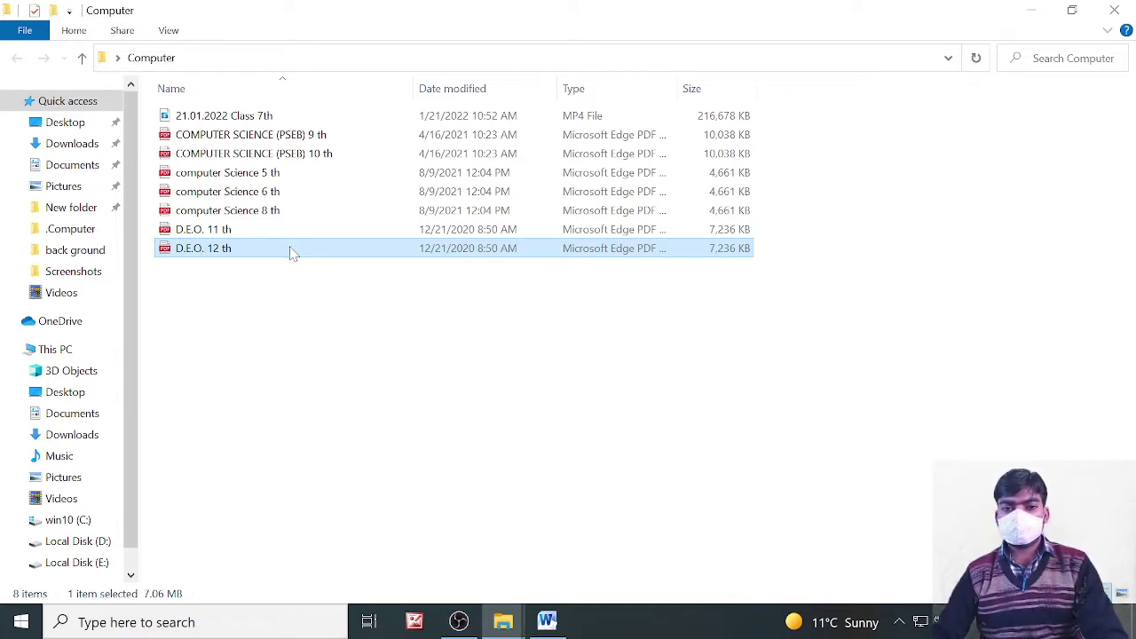
pyautogui.click(293, 253)
pyautogui.doubleClick(293, 252)
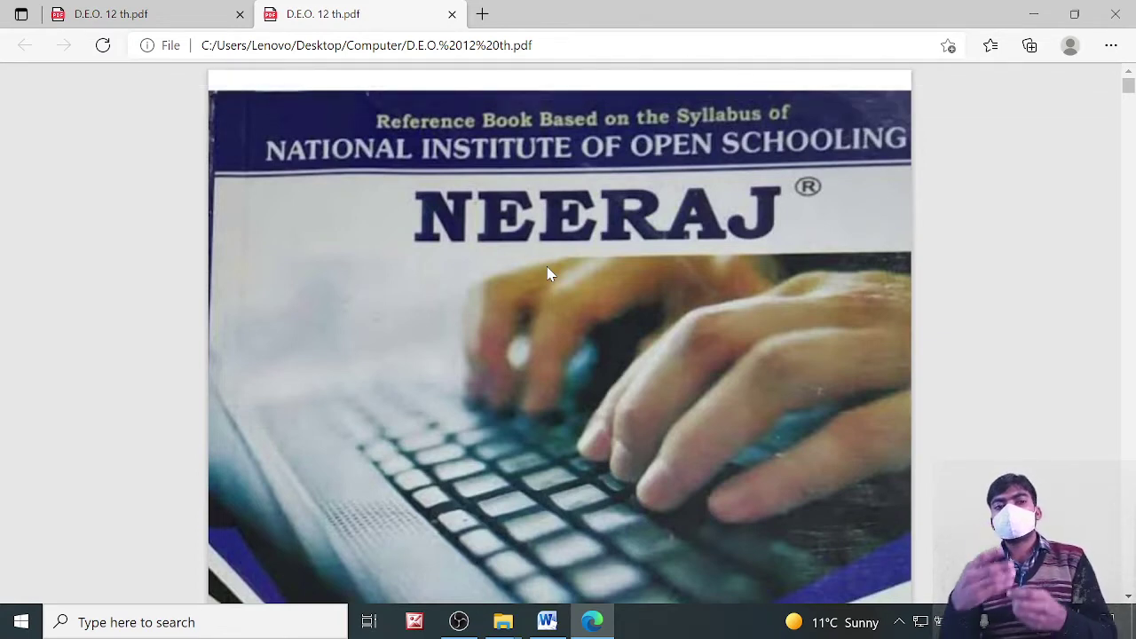
pyautogui.moveTo(101, 78)
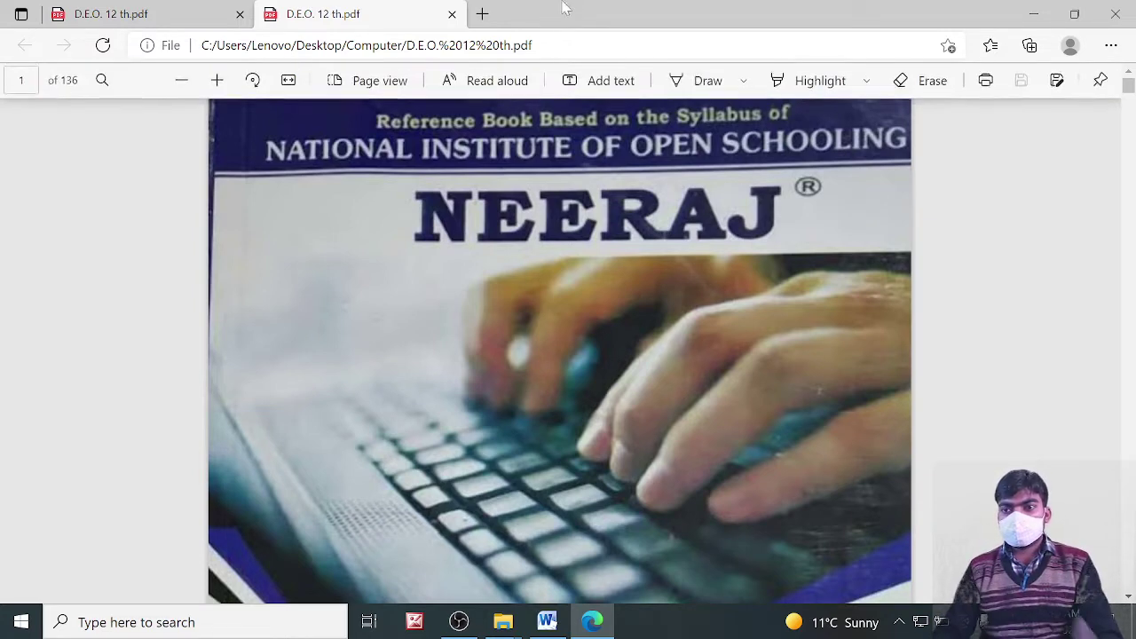
pyautogui.click(1035, 14)
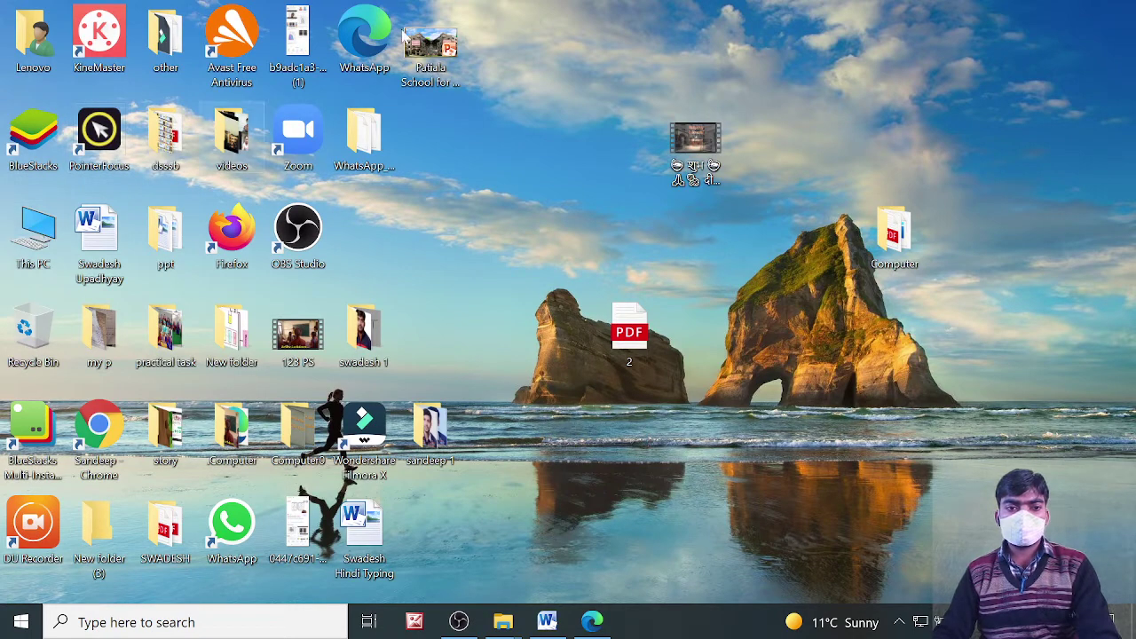
# - Open the obs plan folder inside School Work > Multimedia on Local Disk (E:)
pyautogui.press('super+e')
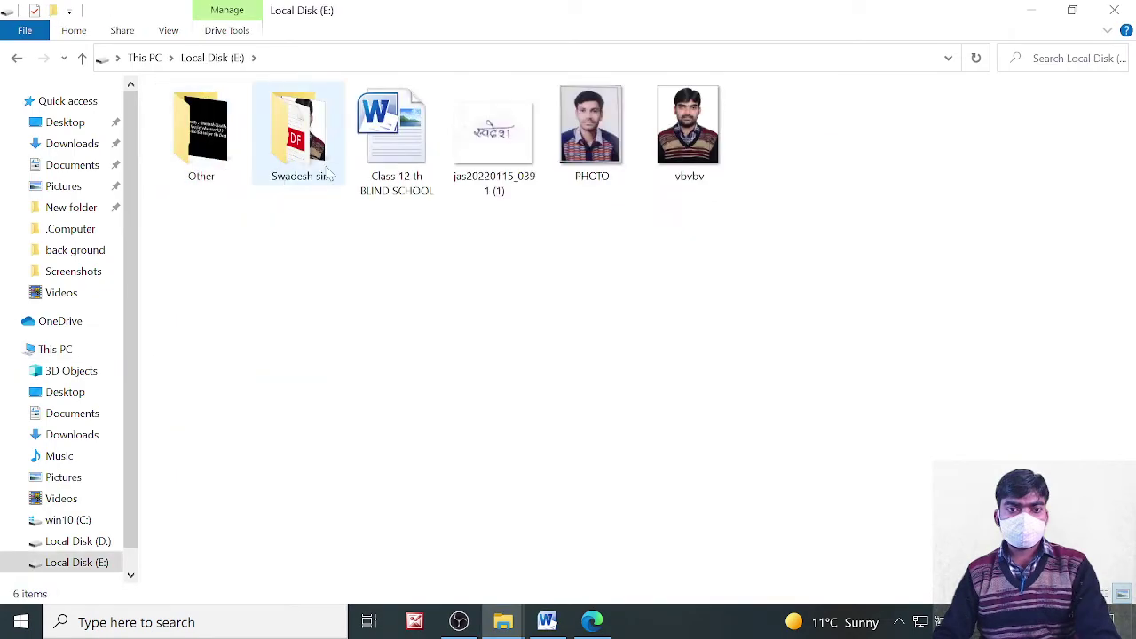
pyautogui.click(299, 142)
pyautogui.doubleClick(299, 142)
pyautogui.doubleClick(202, 173)
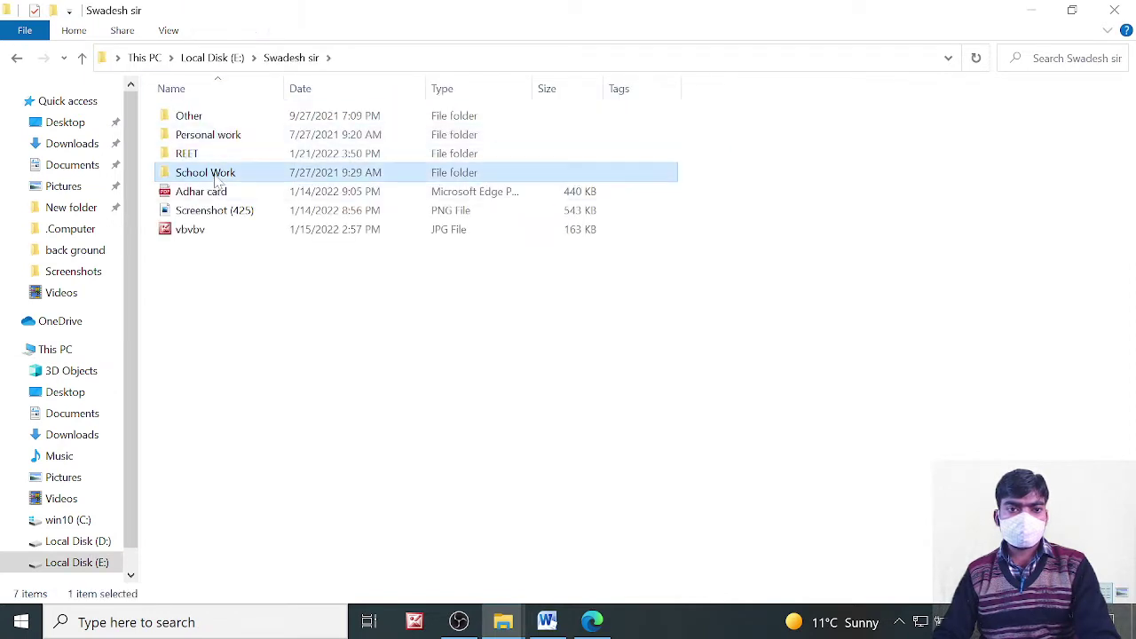
pyautogui.doubleClick(201, 134)
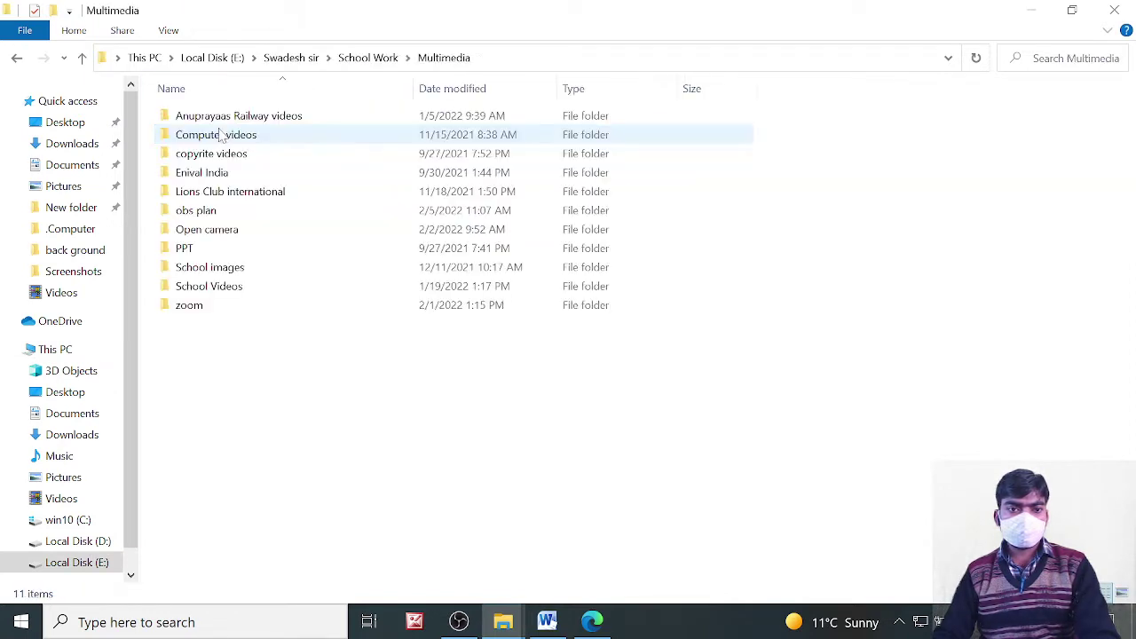
pyautogui.click(217, 213)
pyautogui.doubleClick(217, 213)
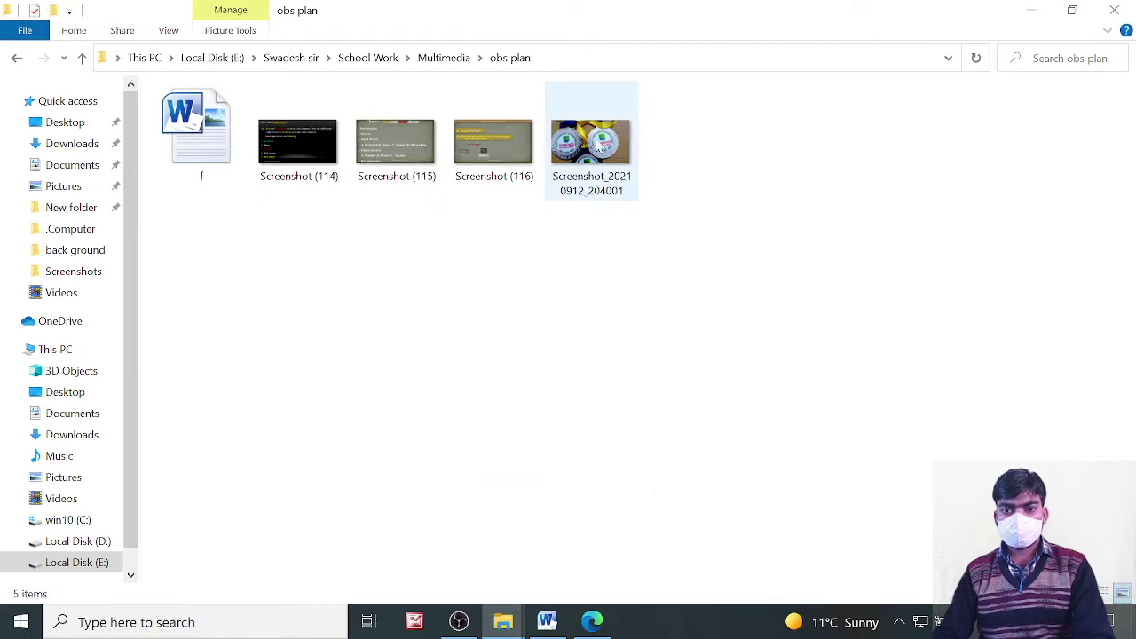
# - Copy the four screenshot images from the obs plan folder into the open Word document
pyautogui.click(593, 151)
pyautogui.keyDown('ctrl'); pyautogui.click(513, 156); pyautogui.keyUp('ctrl')
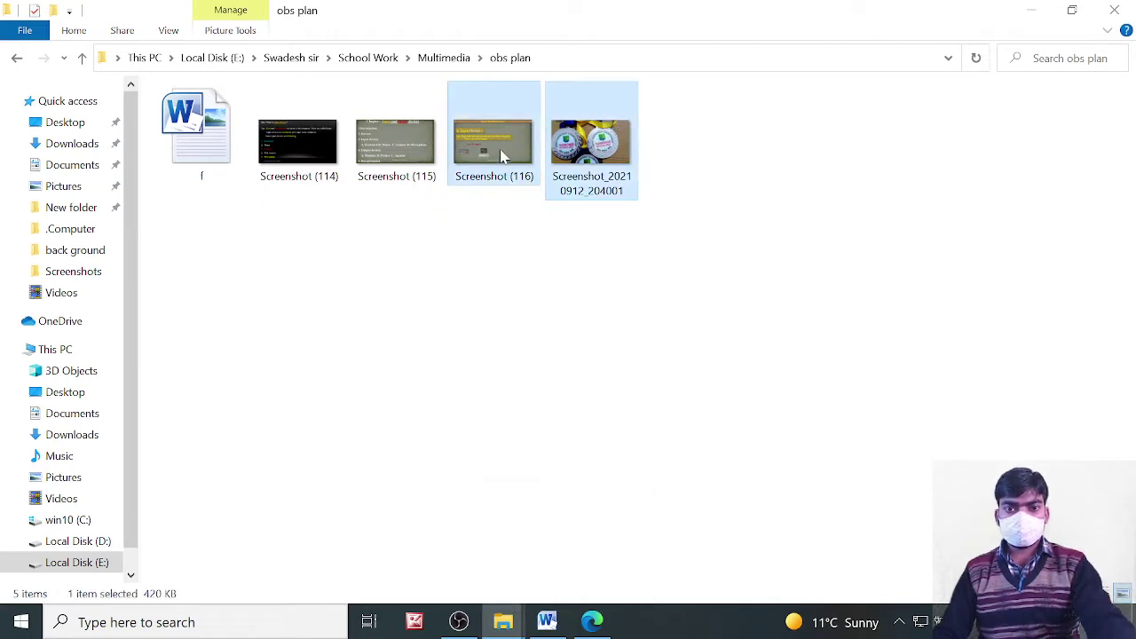
pyautogui.keyDown('ctrl'); pyautogui.click(411, 154); pyautogui.keyUp('ctrl')
pyautogui.keyDown('ctrl'); pyautogui.click(332, 151); pyautogui.keyUp('ctrl')
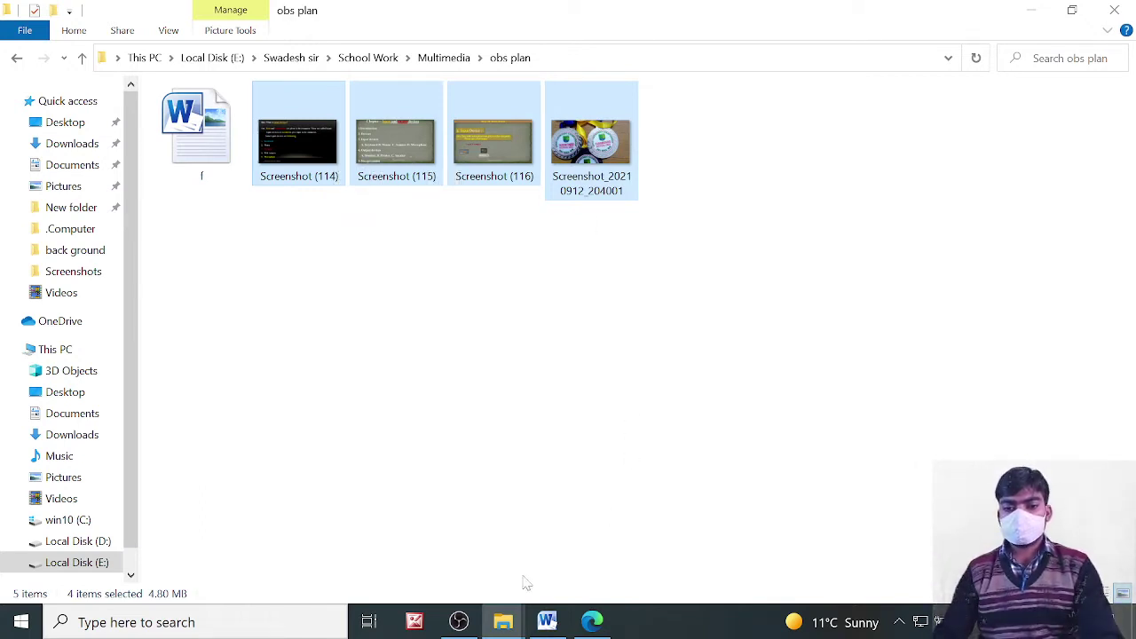
pyautogui.click(554, 629)
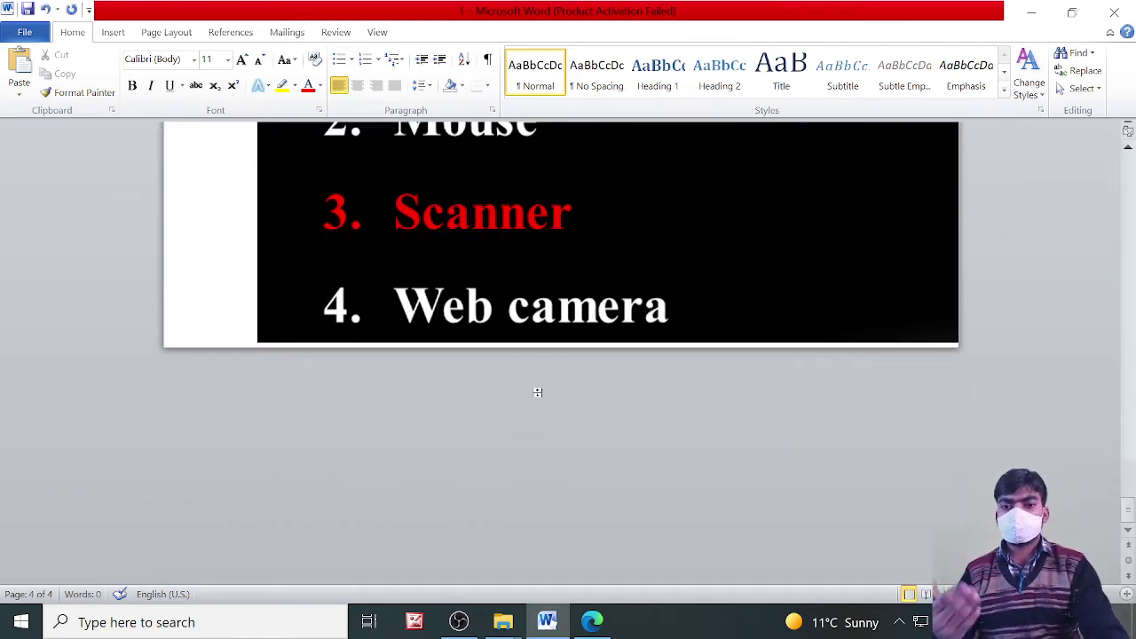
# - Shrink the medals picture and the Input Device slide so they fit side by side on the first page
pyautogui.scroll(15, 692, 329)
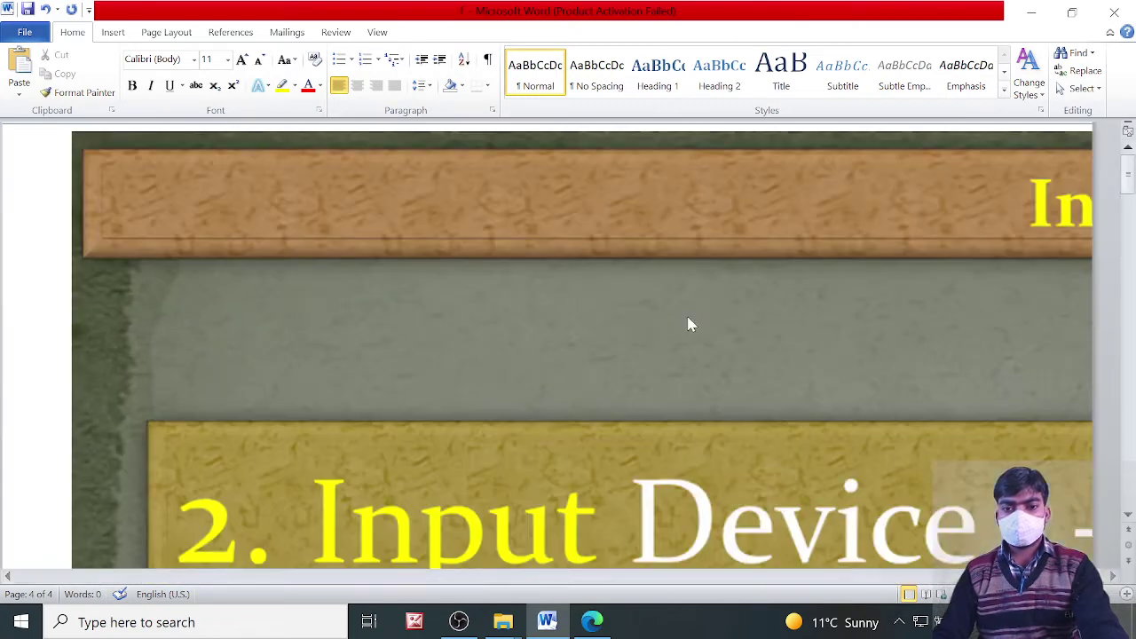
pyautogui.scroll(-4, 688, 315)
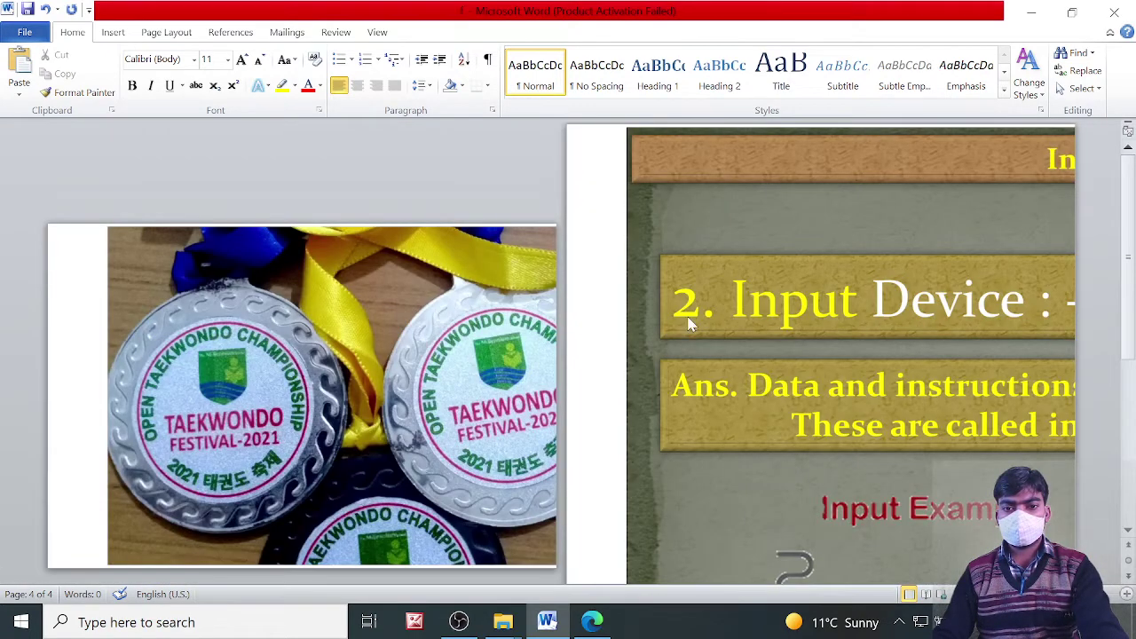
pyautogui.scroll(-2, 688, 322)
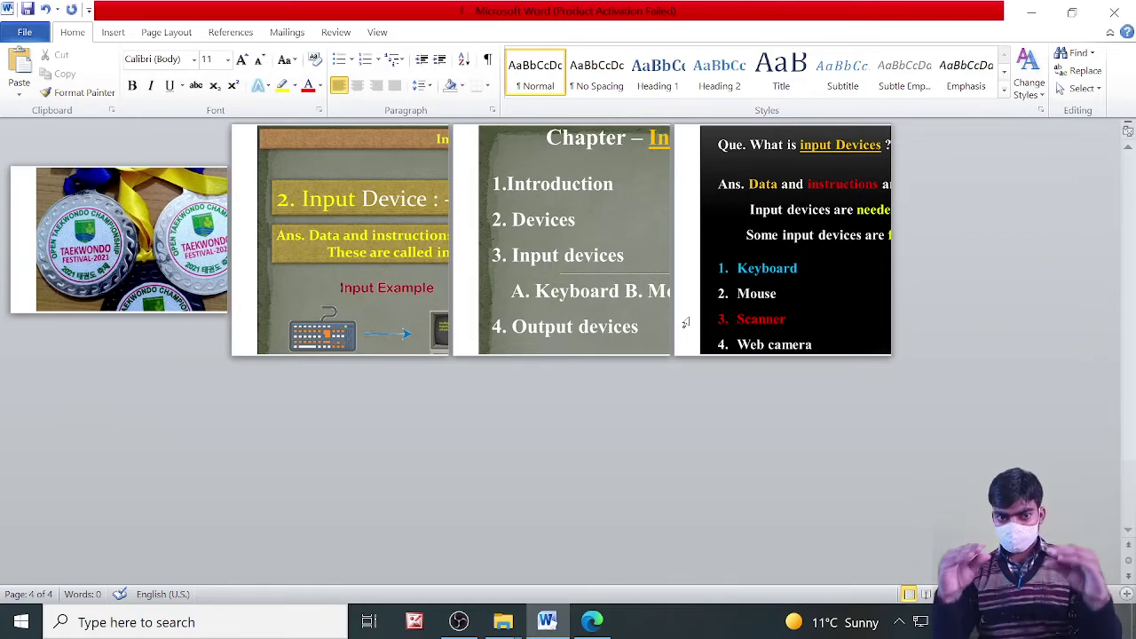
pyautogui.click(78, 214)
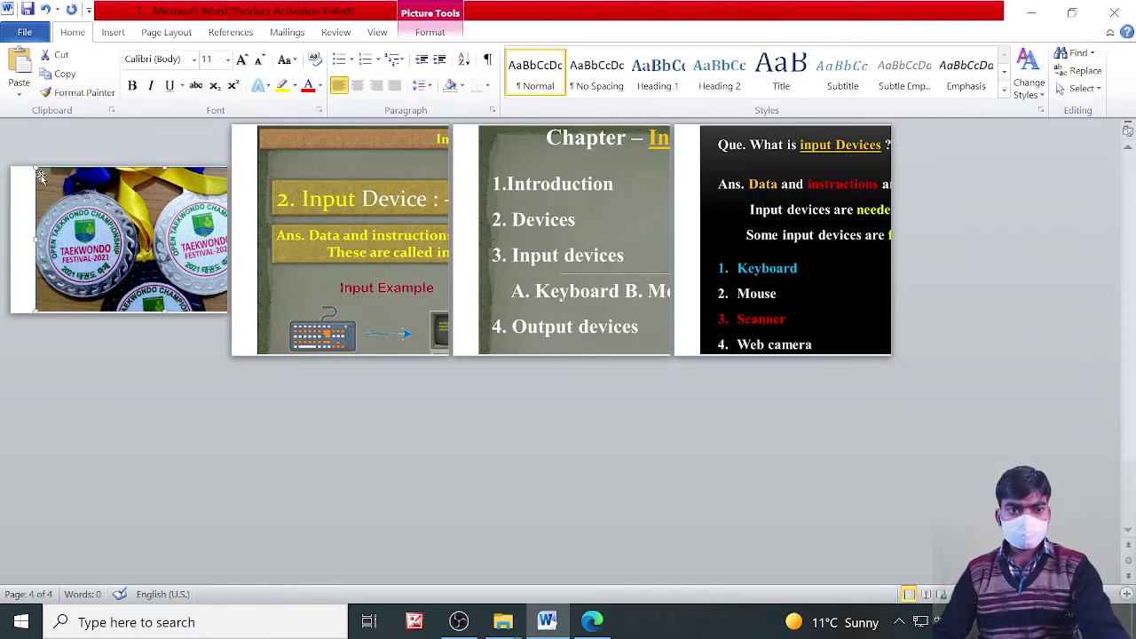
pyautogui.moveTo(45, 176); pyautogui.dragTo(223, 289)
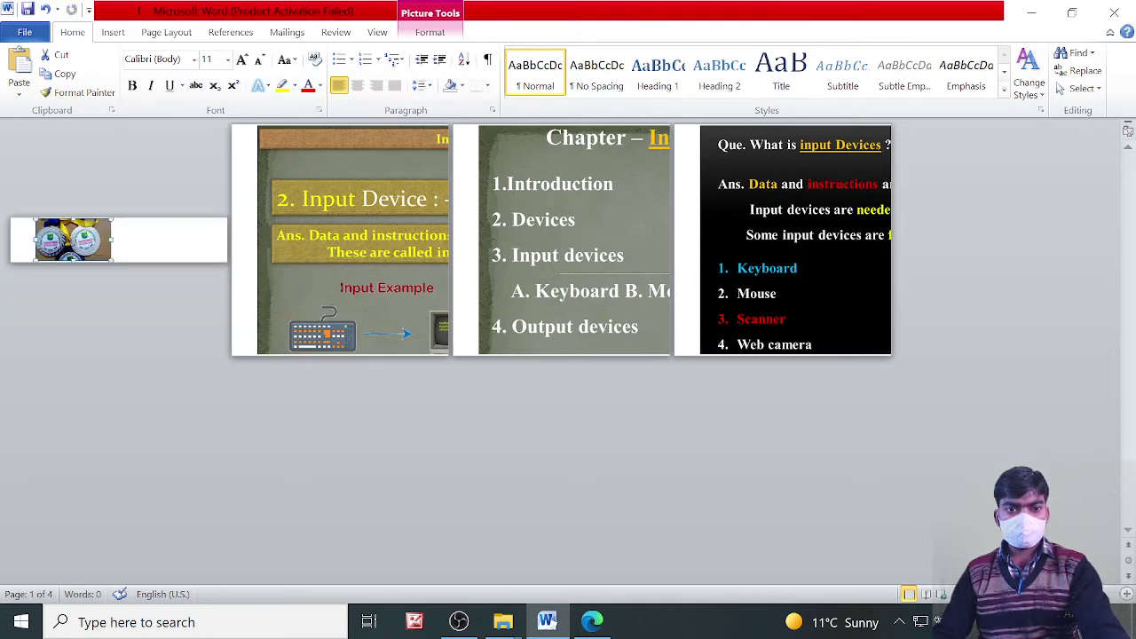
pyautogui.click(284, 215)
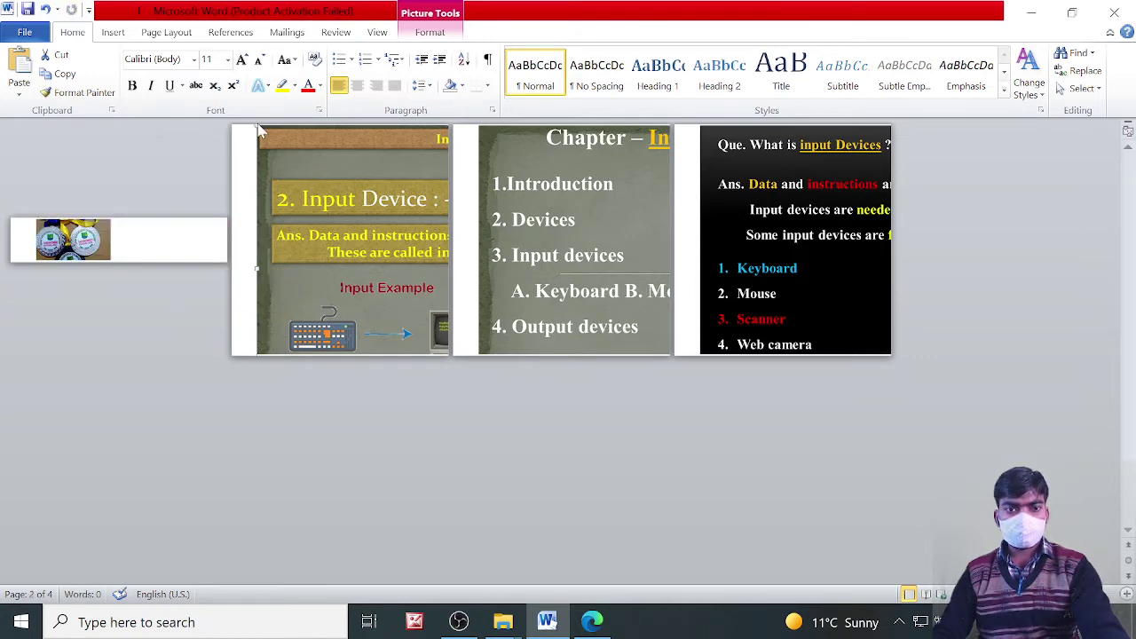
pyautogui.moveTo(292, 156); pyautogui.dragTo(693, 390)
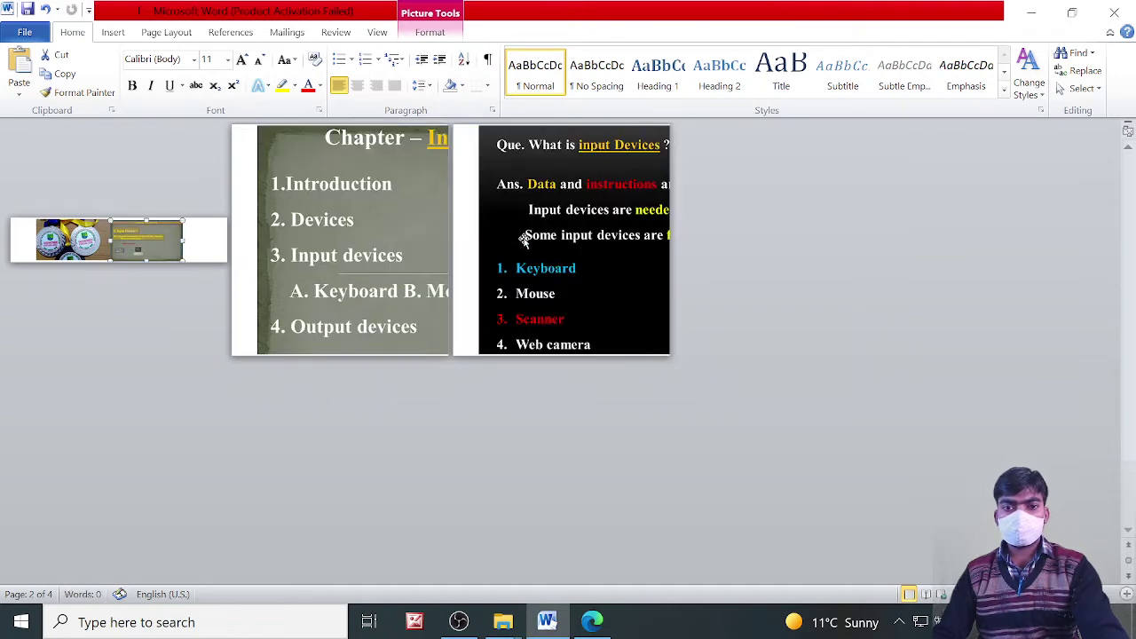
# - Shrink the Chapter slide and the black "What is input Devices" slide to fit on the first page
pyautogui.click(284, 144)
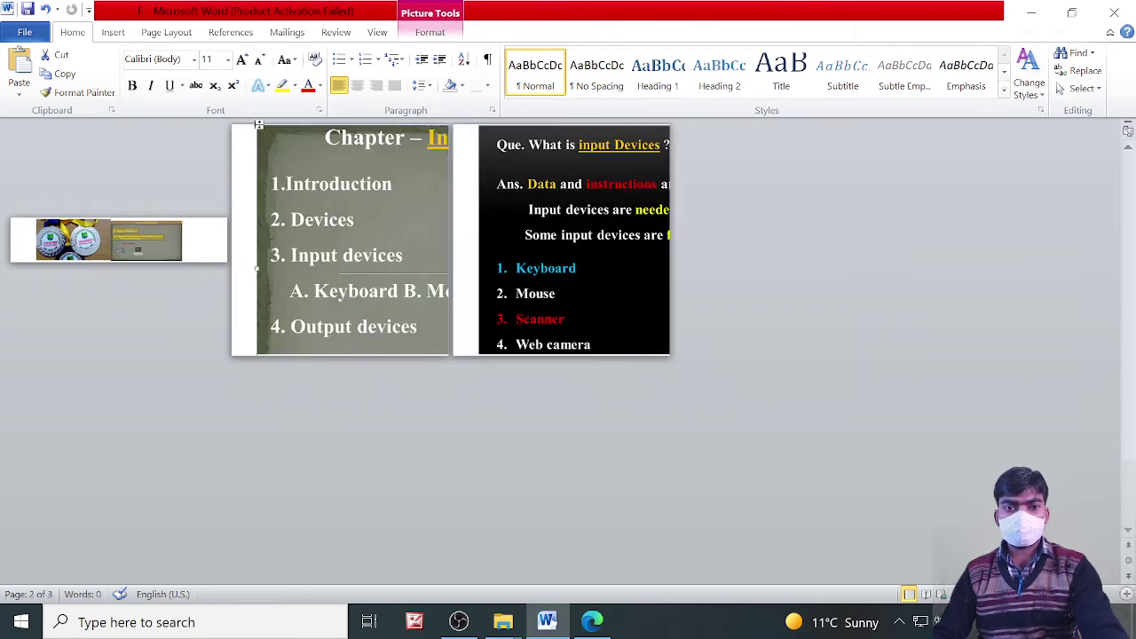
pyautogui.moveTo(258, 125); pyautogui.dragTo(698, 403)
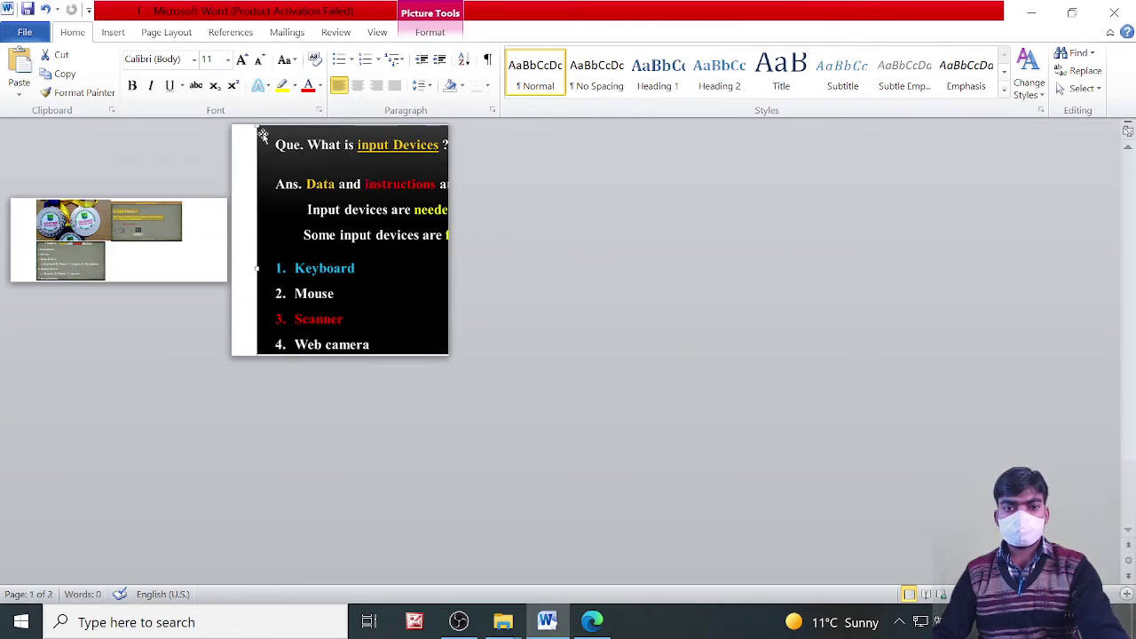
pyautogui.moveTo(252, 119); pyautogui.dragTo(613, 373)
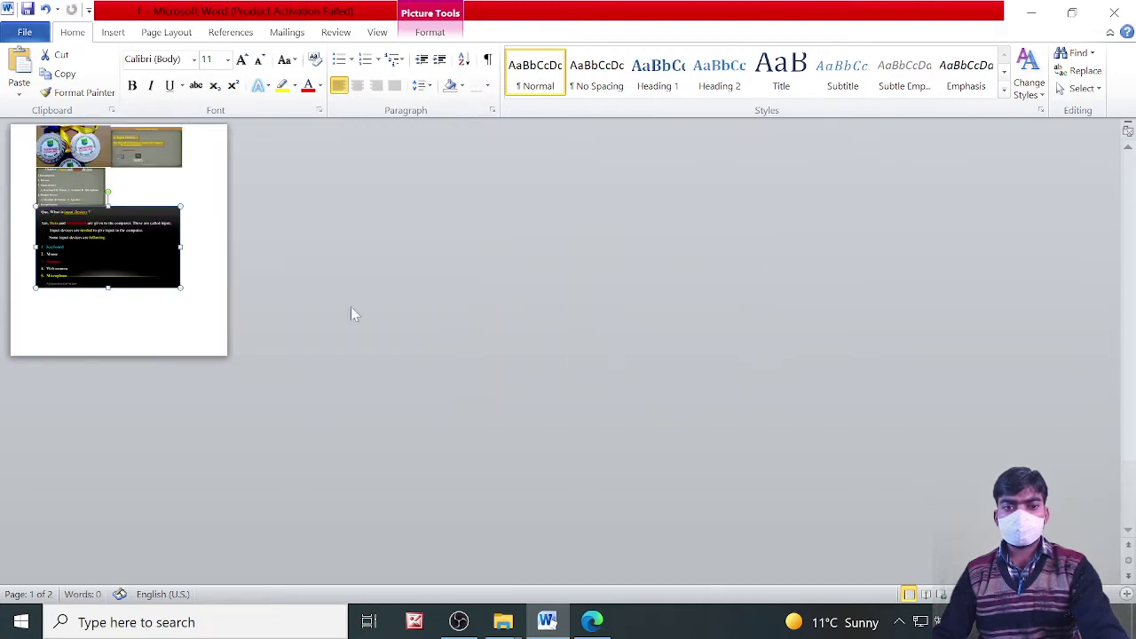
# - Insert blank lines between the Chapter slide and the black "What is input Devices" slide
pyautogui.scroll(6, 340, 307)
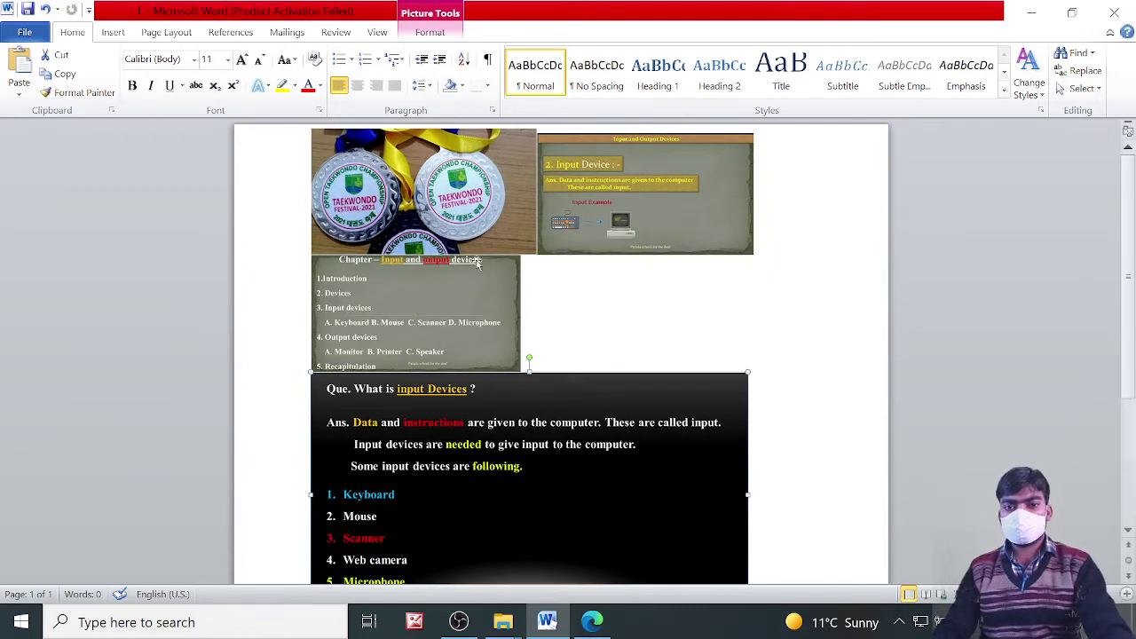
pyautogui.press('Left')
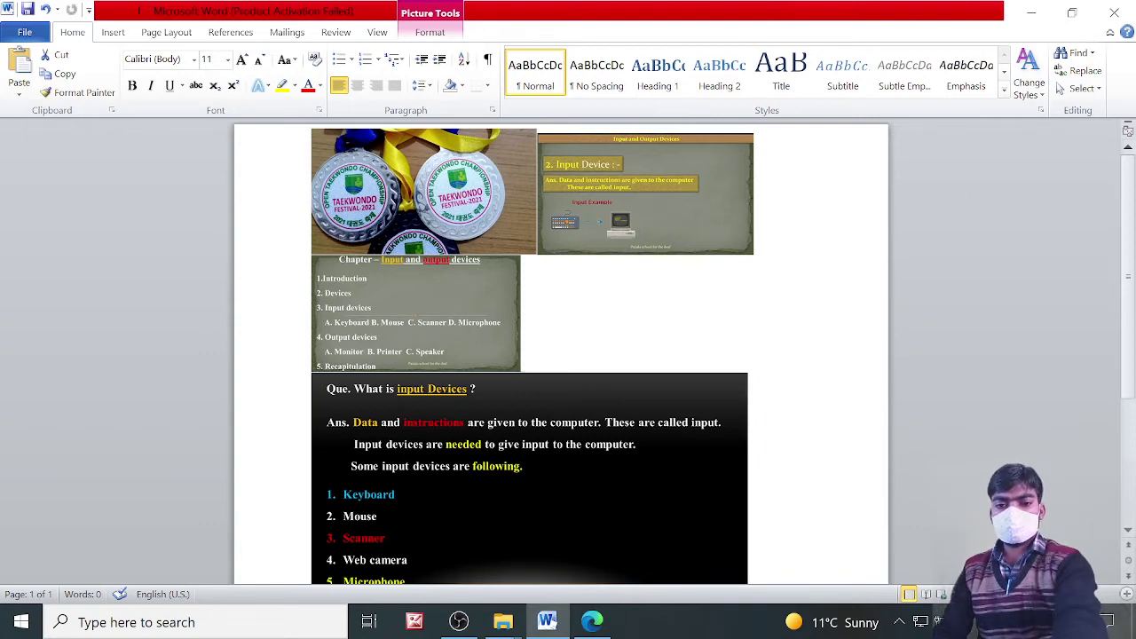
pyautogui.press('Return')
pyautogui.press('Return')
pyautogui.press('Return')
pyautogui.press('Return')
pyautogui.press('Return')
pyautogui.press('Return')
pyautogui.press('Return')
pyautogui.press('Return')
pyautogui.press('Return')
pyautogui.press('Return')
pyautogui.press('Return')
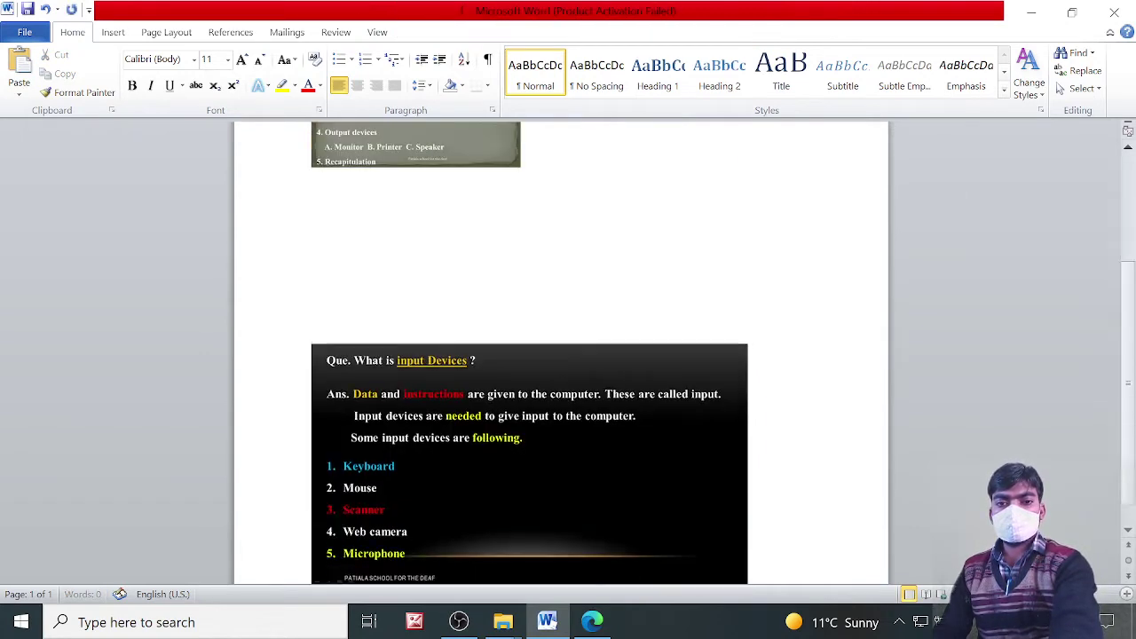
# - Insert blank lines above the Chapter slide to push it well below the medals picture
pyautogui.scroll(3, 498, 377)
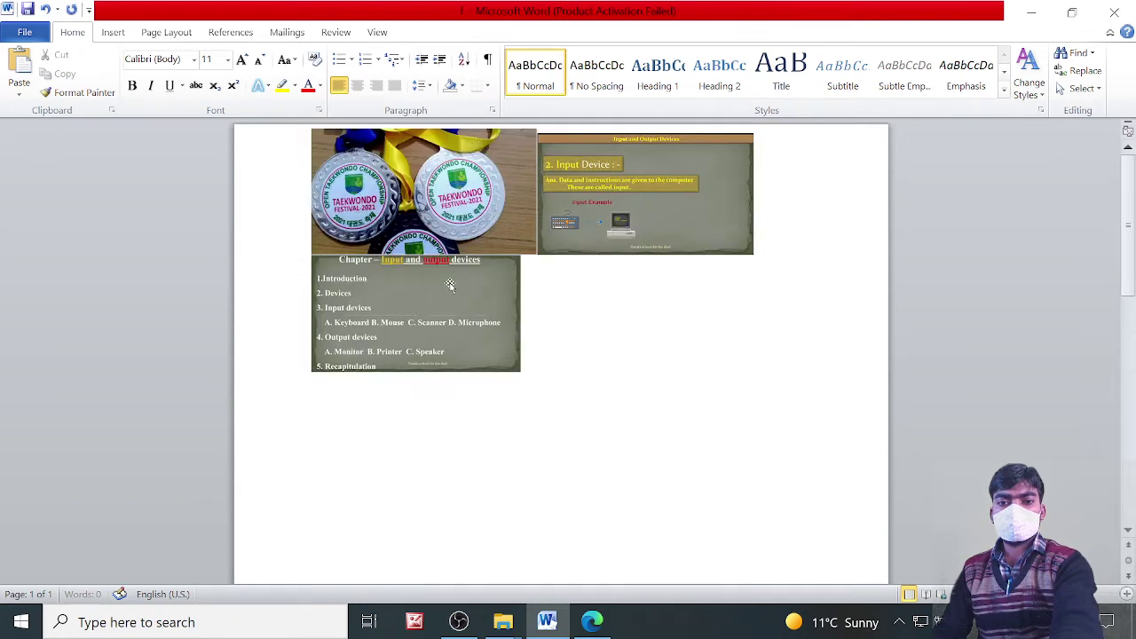
pyautogui.click(448, 284)
pyautogui.press('Return')
pyautogui.press('Return')
pyautogui.press('Return')
pyautogui.press('Return')
pyautogui.press('Return')
pyautogui.press('Return')
pyautogui.press('Return')
pyautogui.press('Return')
pyautogui.press('Return')
pyautogui.press('Return')
pyautogui.press('Return')
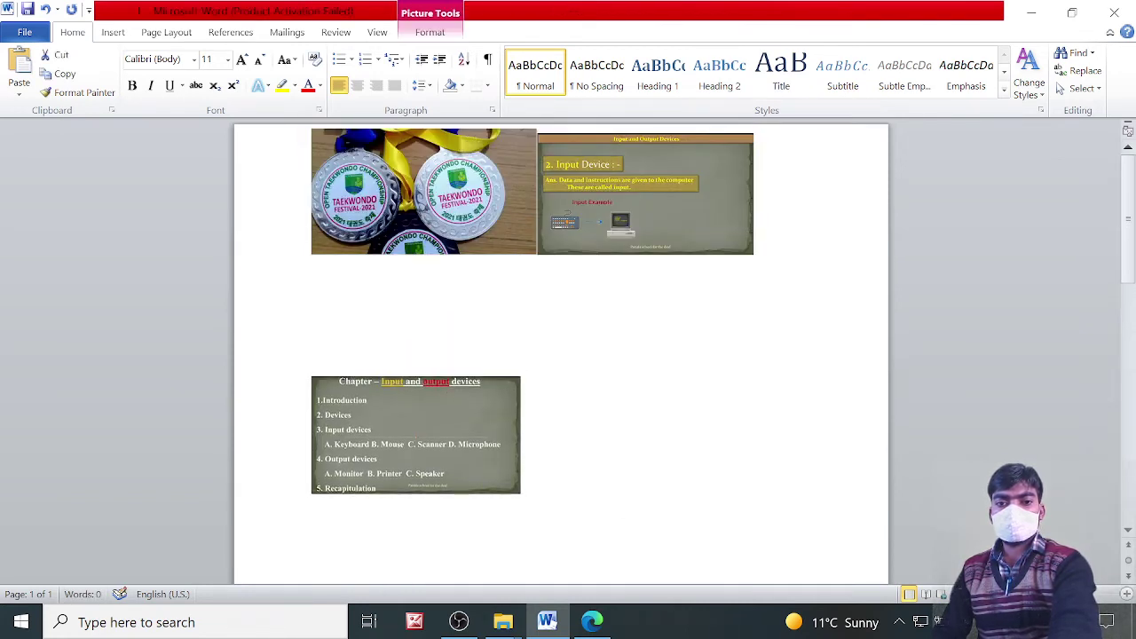
pyautogui.press('Return')
pyautogui.press('Return')
pyautogui.press('Return')
pyautogui.press('Return')
pyautogui.press('Return')
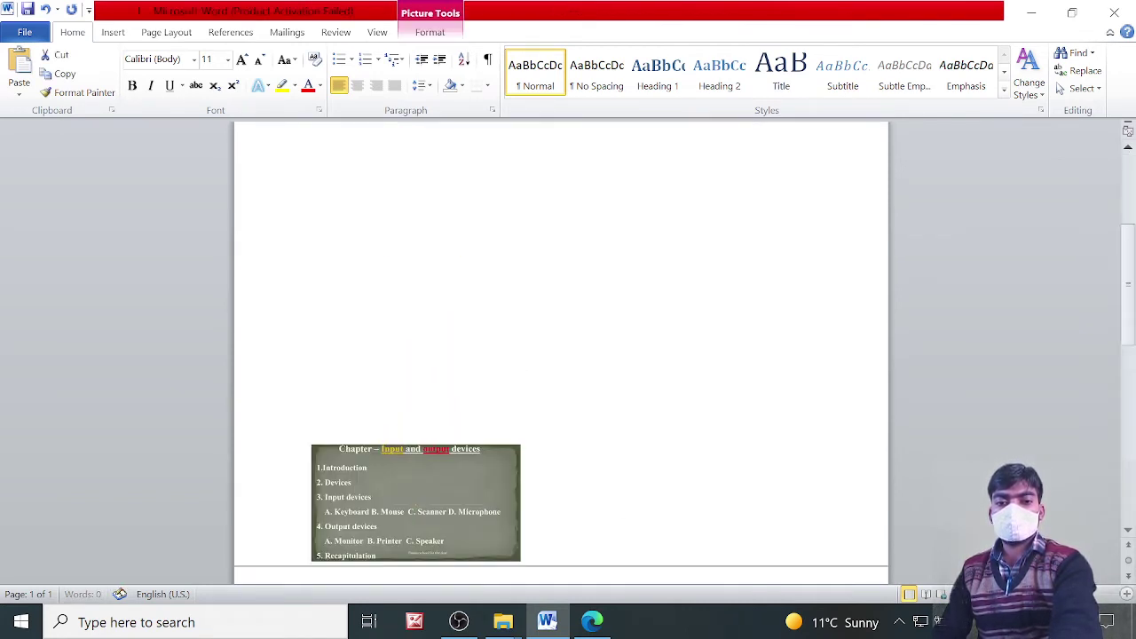
# - Set the medals picture's text wrapping to In Front of Text
pyautogui.keyDown('ctrl'); pyautogui.scroll(-3, 561, 355); pyautogui.keyUp('ctrl')
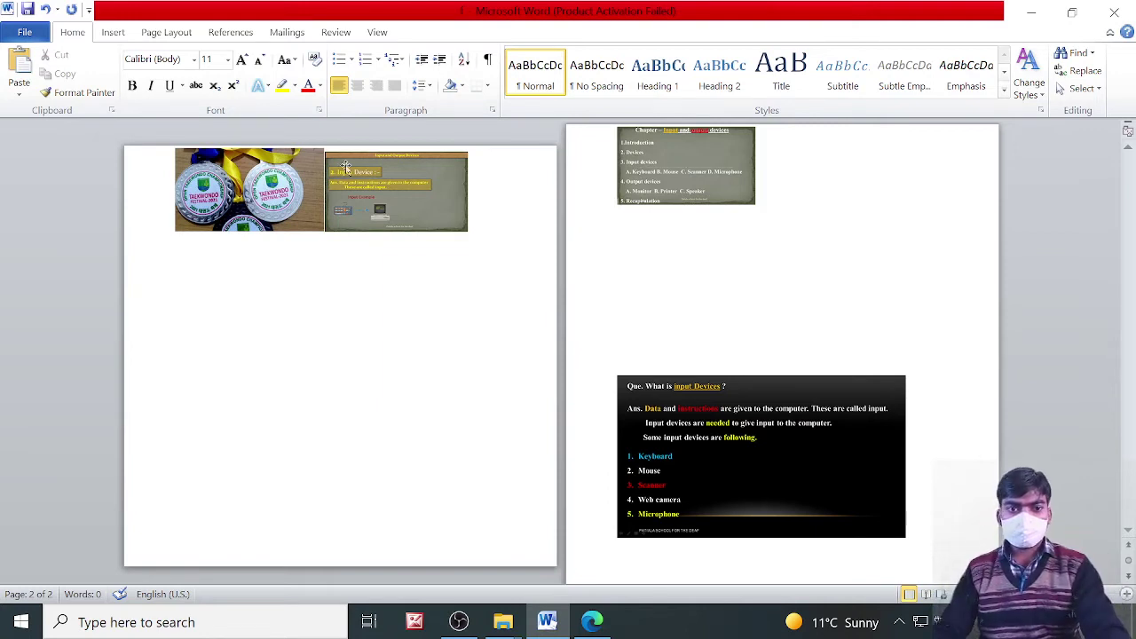
pyautogui.moveTo(262, 177); pyautogui.dragTo(216, 184)
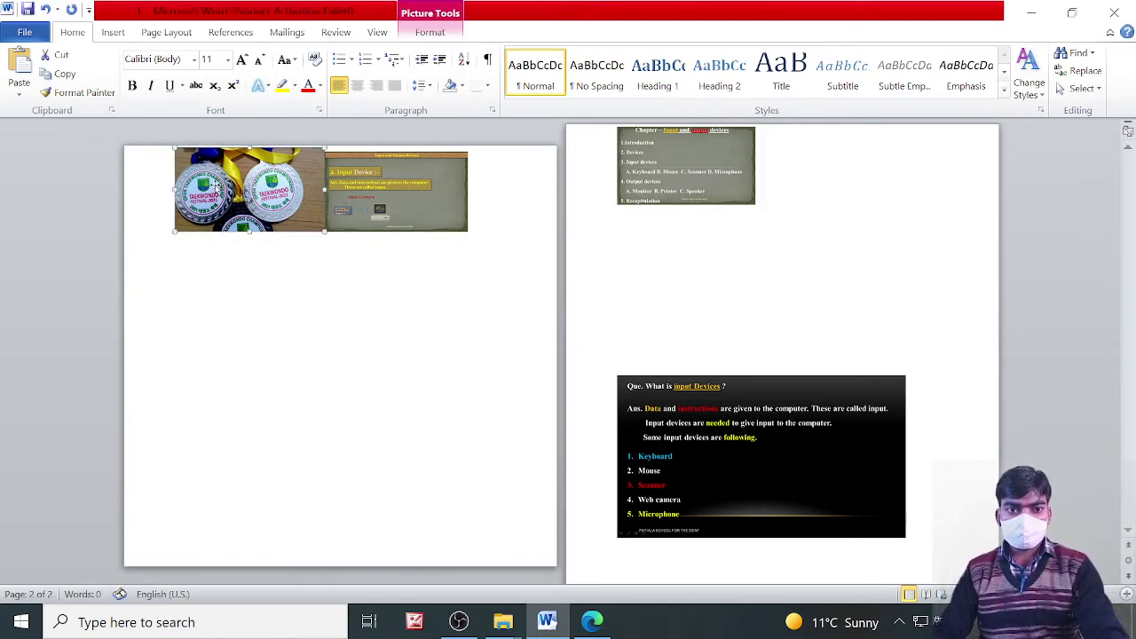
pyautogui.rightClick(228, 188)
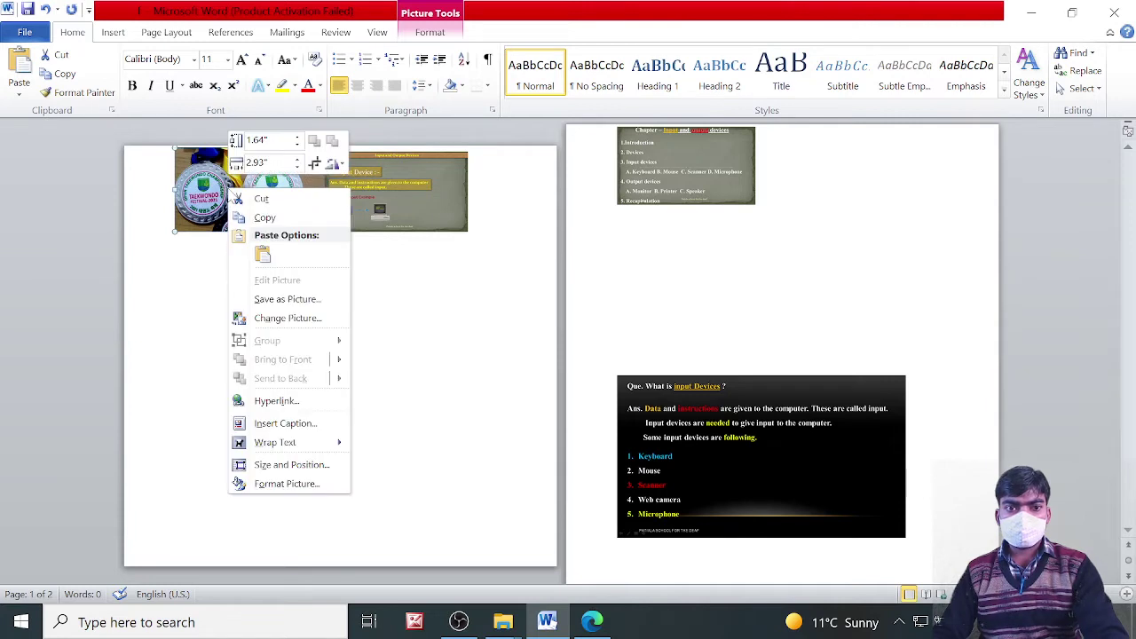
pyautogui.moveTo(283, 443)
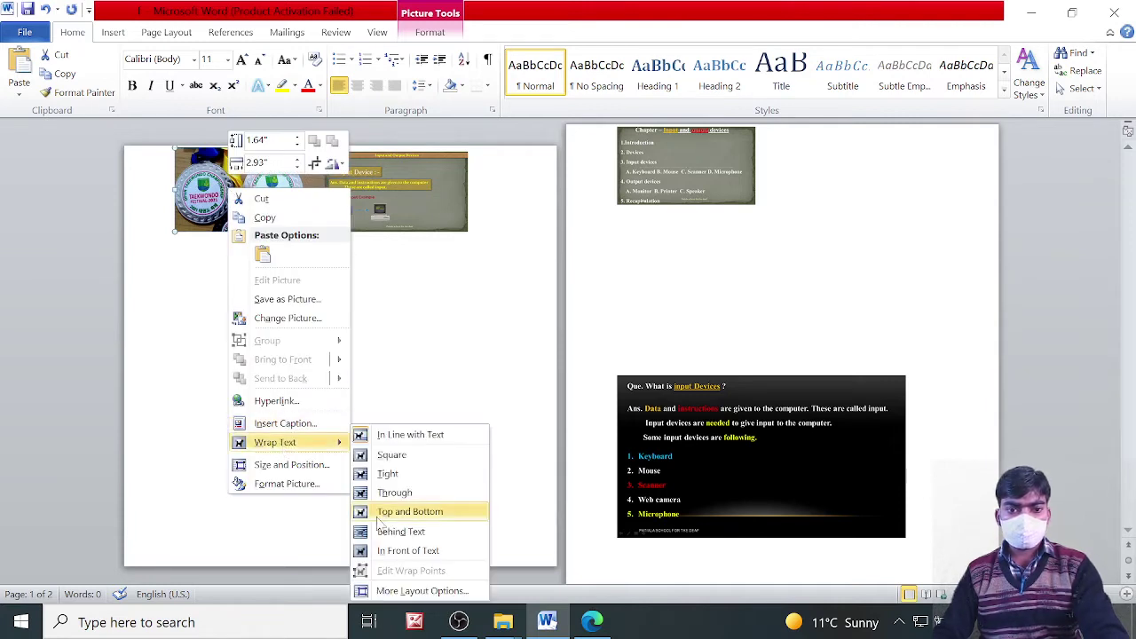
pyautogui.click(404, 550)
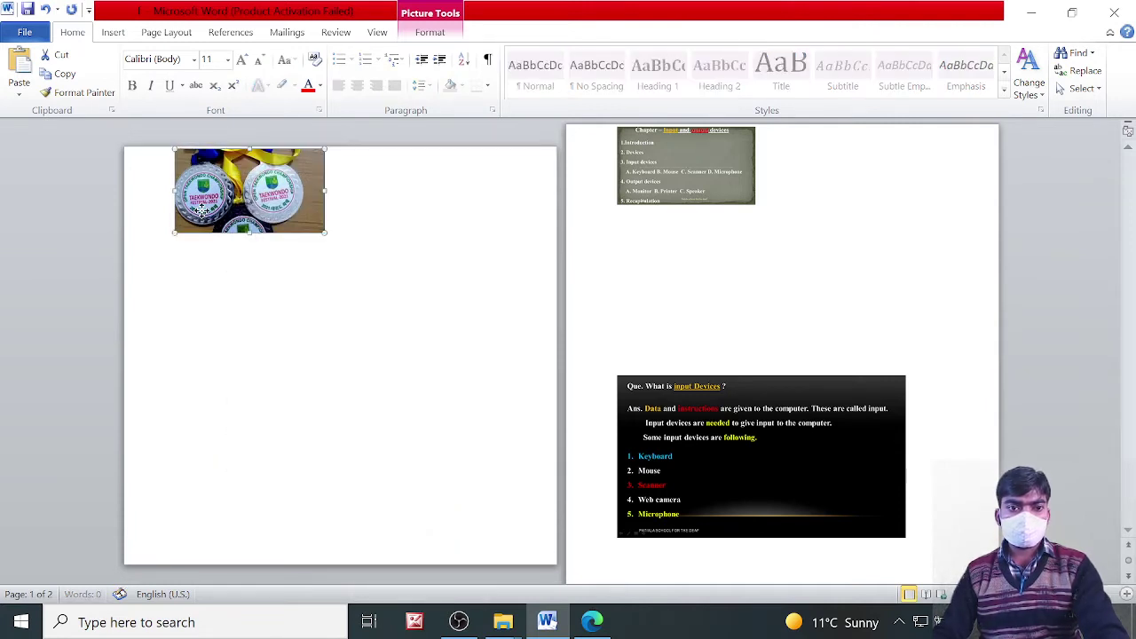
# - Move the medals picture to the first page's left edge and the Input Device slide further down the page
pyautogui.moveTo(201, 209); pyautogui.dragTo(149, 214)
pyautogui.moveTo(283, 213); pyautogui.dragTo(375, 396)
pyautogui.moveTo(297, 339); pyautogui.dragTo(305, 406)
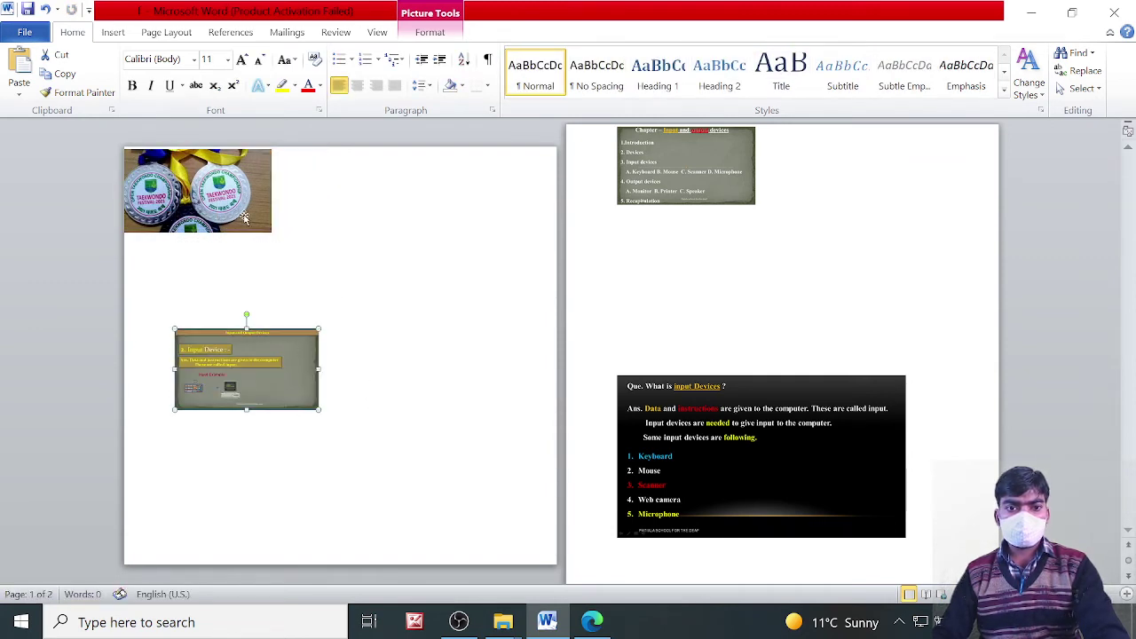
# - Enlarge the medals picture to over twice its width and shift it right, in line with the Input Device slide's left edge
pyautogui.click(266, 226)
pyautogui.moveTo(271, 232); pyautogui.dragTo(462, 272)
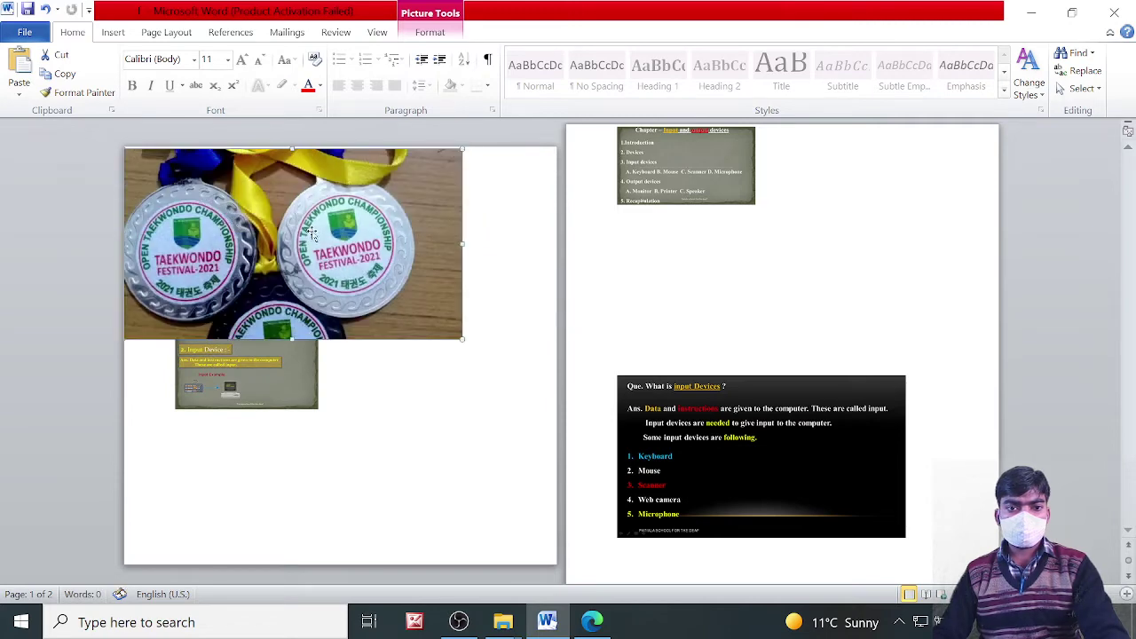
pyautogui.moveTo(315, 229); pyautogui.dragTo(367, 237)
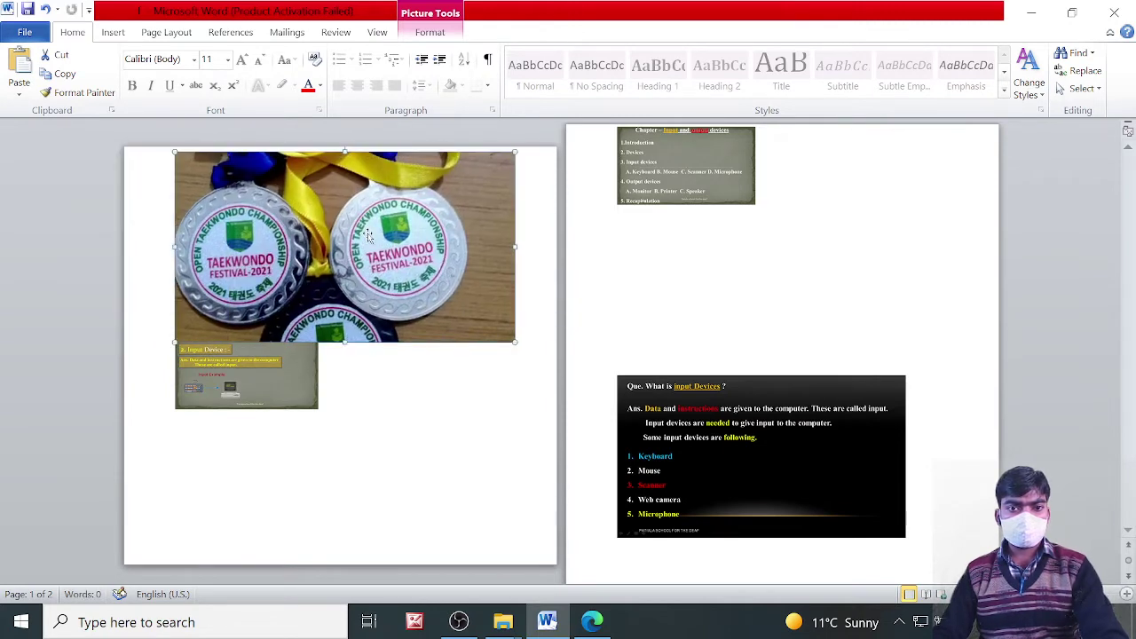